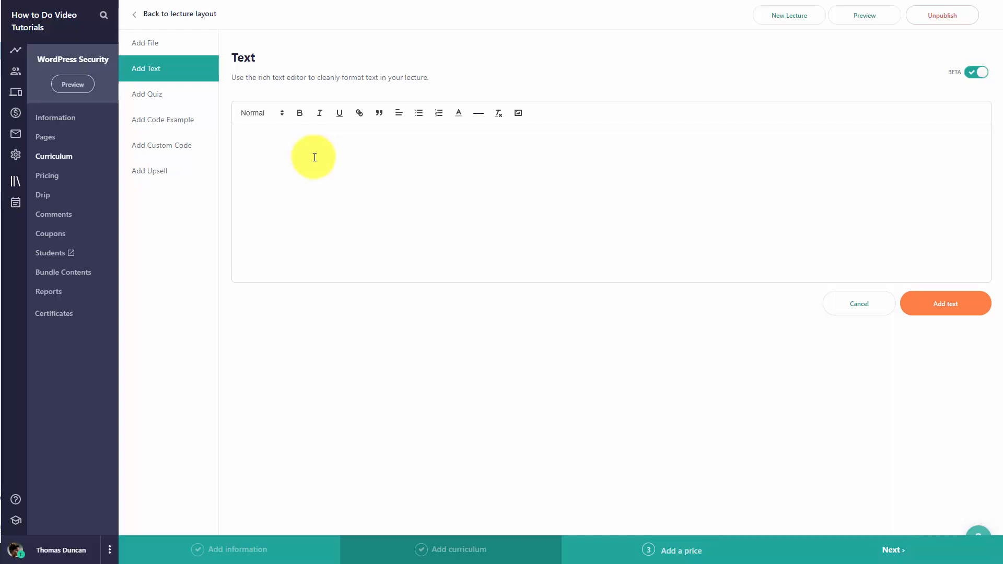
Paste the lecture transcript into the text editor and remove the blank lines between its paragraphs
click(264, 147)
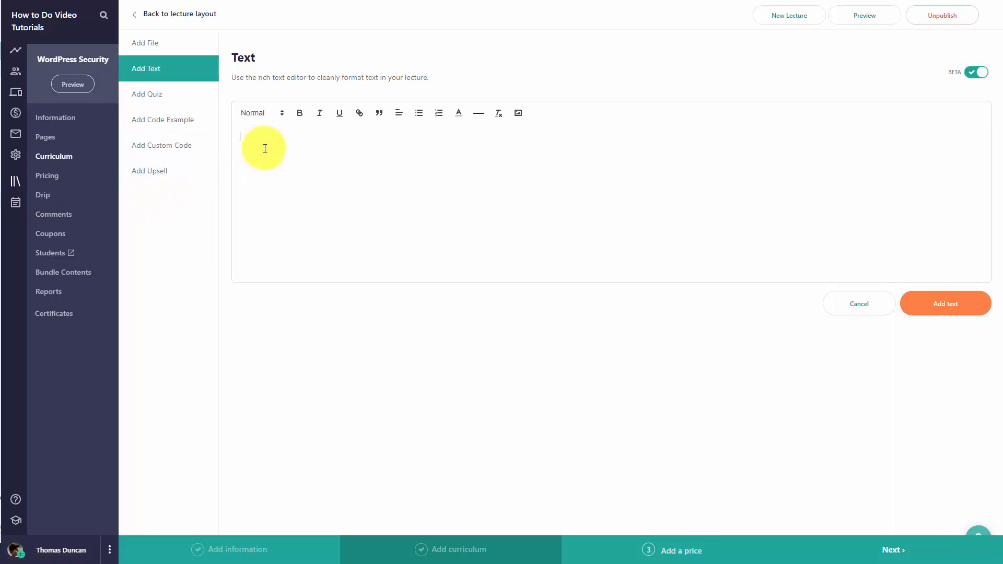
key(ctrl+v)
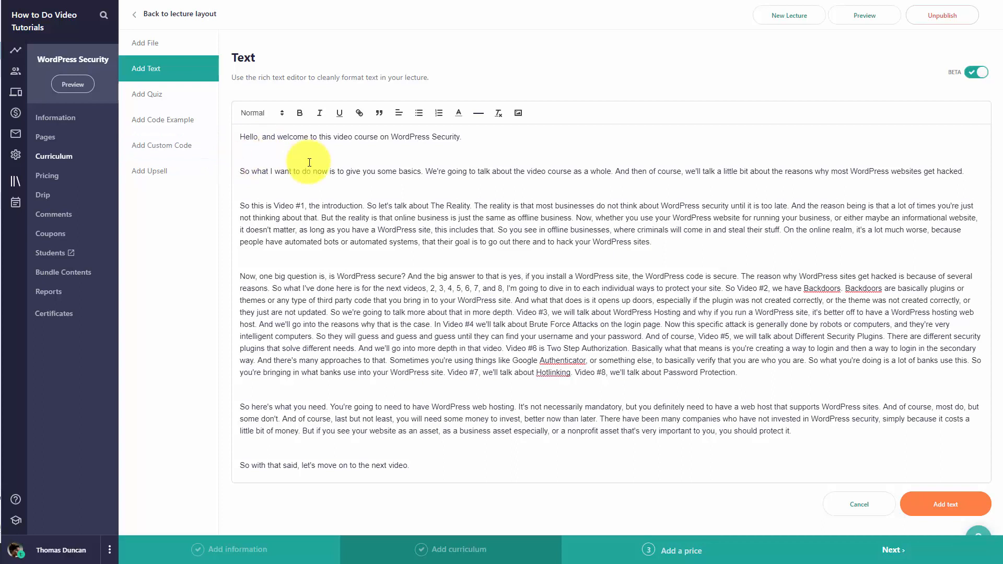
key(Delete)
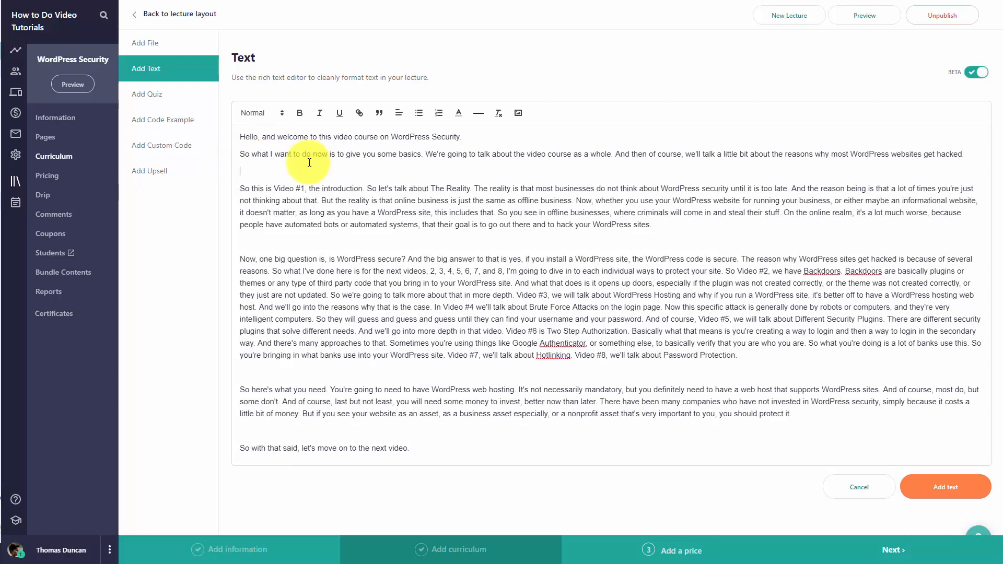
key(Delete)
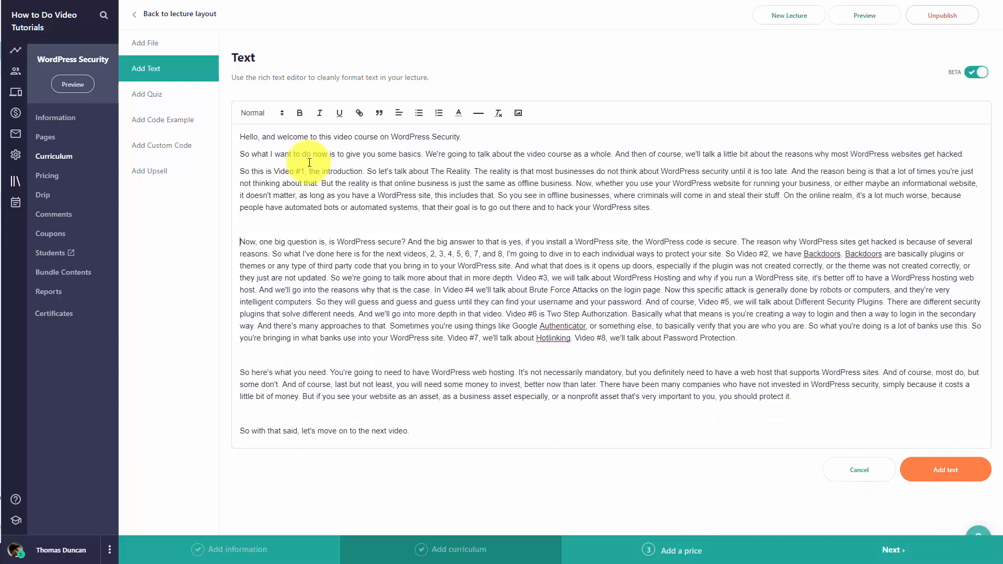
key(Delete)
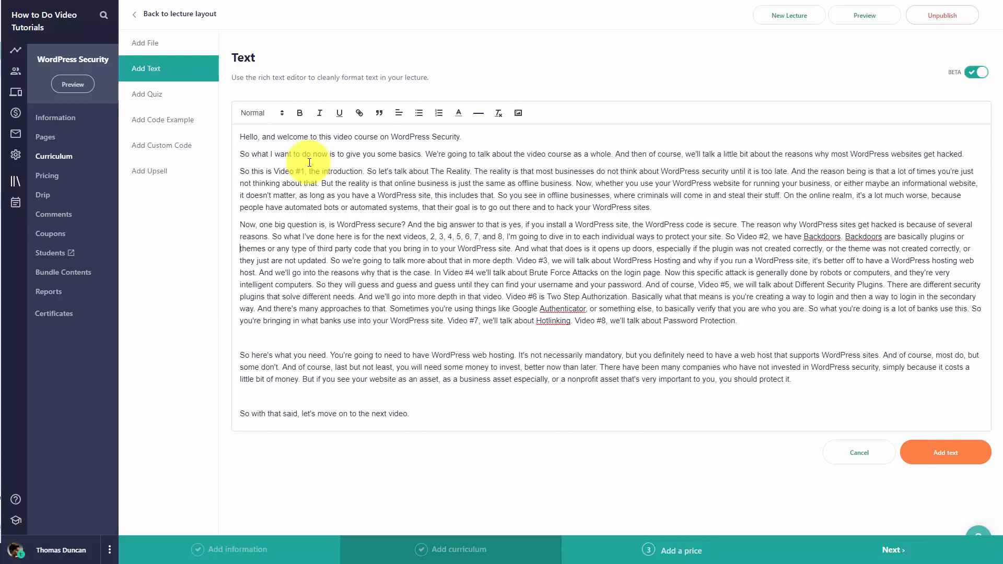
key(Delete)
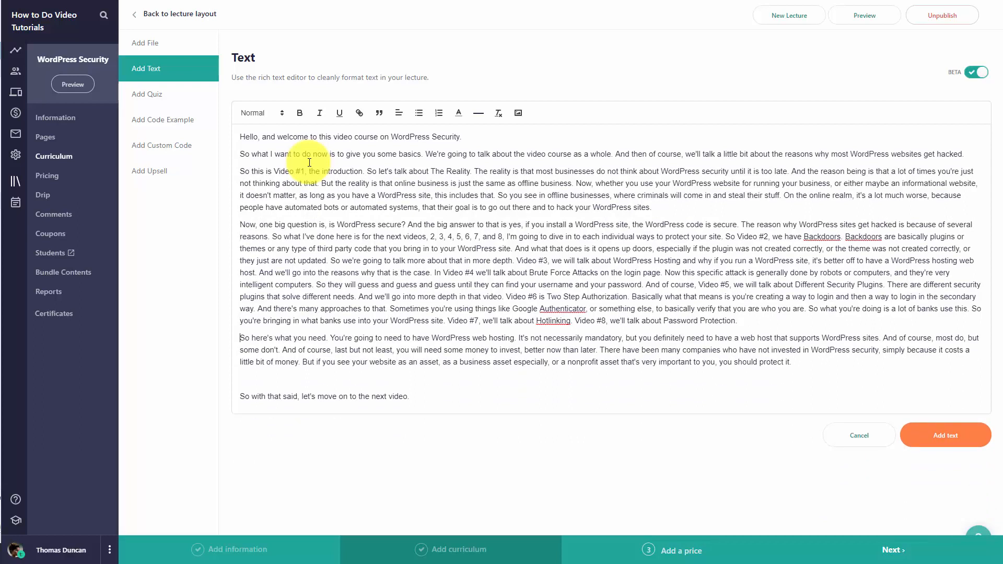
key(Delete)
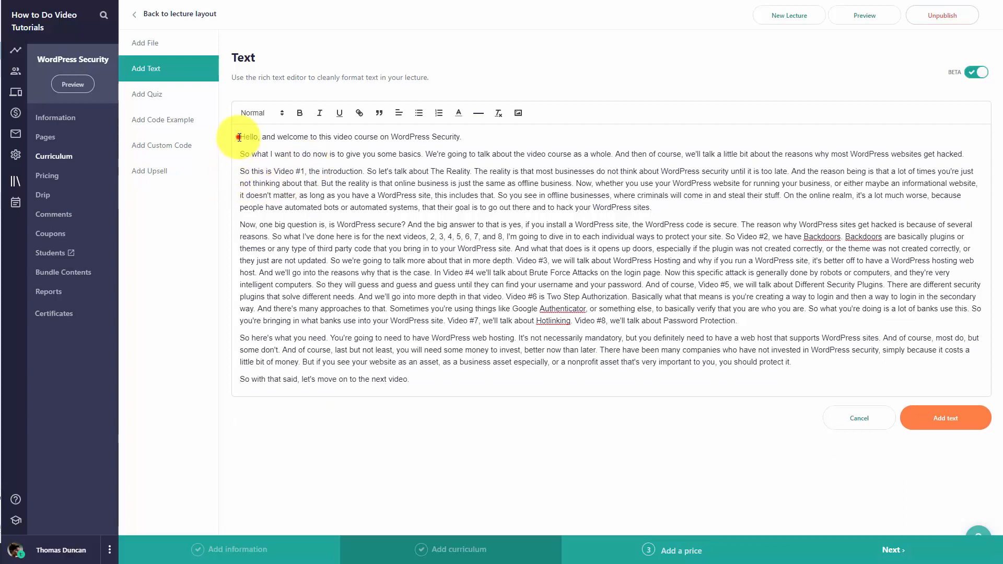
Bold the opening sentence and add the text block to the lecture
drag(239, 137, 463, 135)
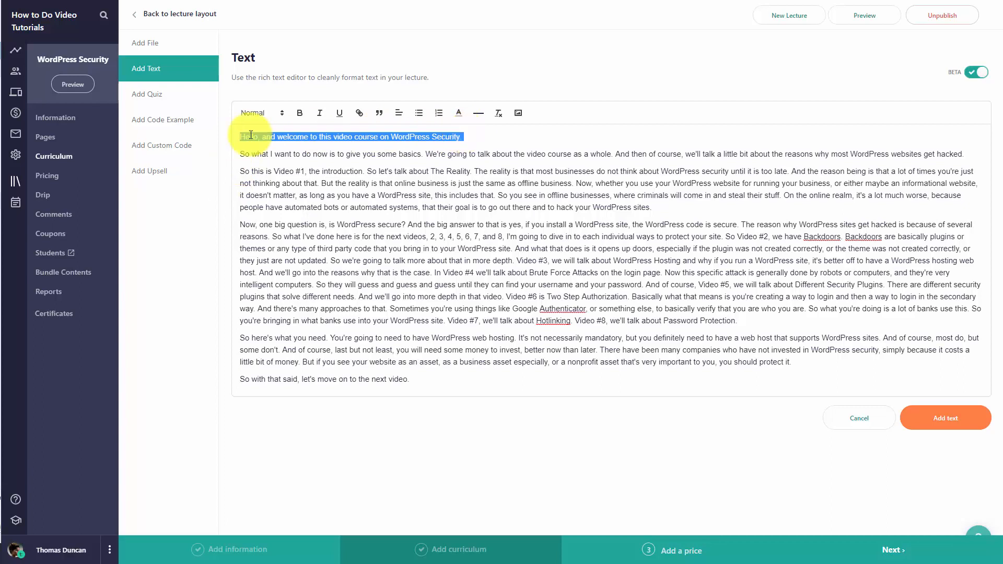
click(301, 114)
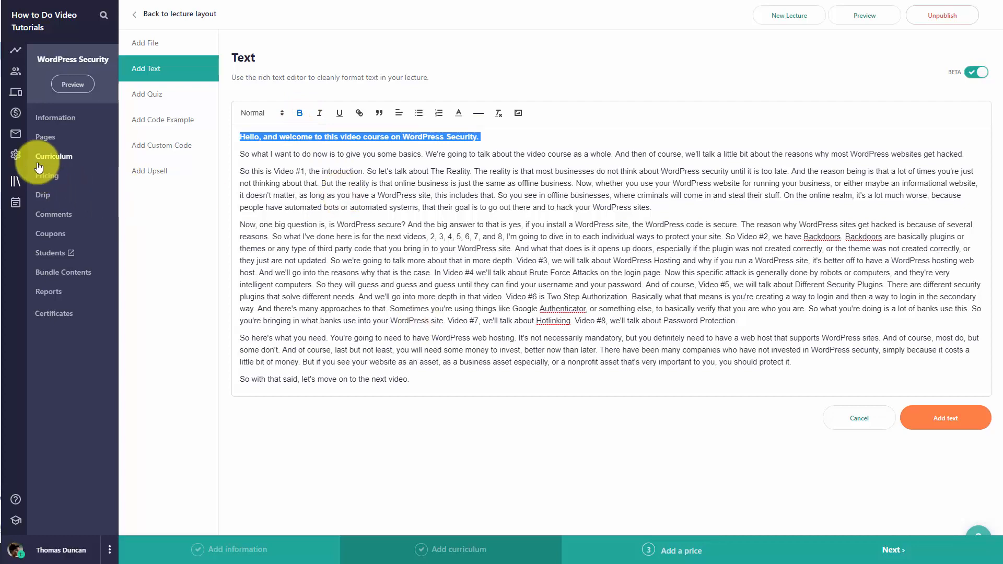
click(942, 418)
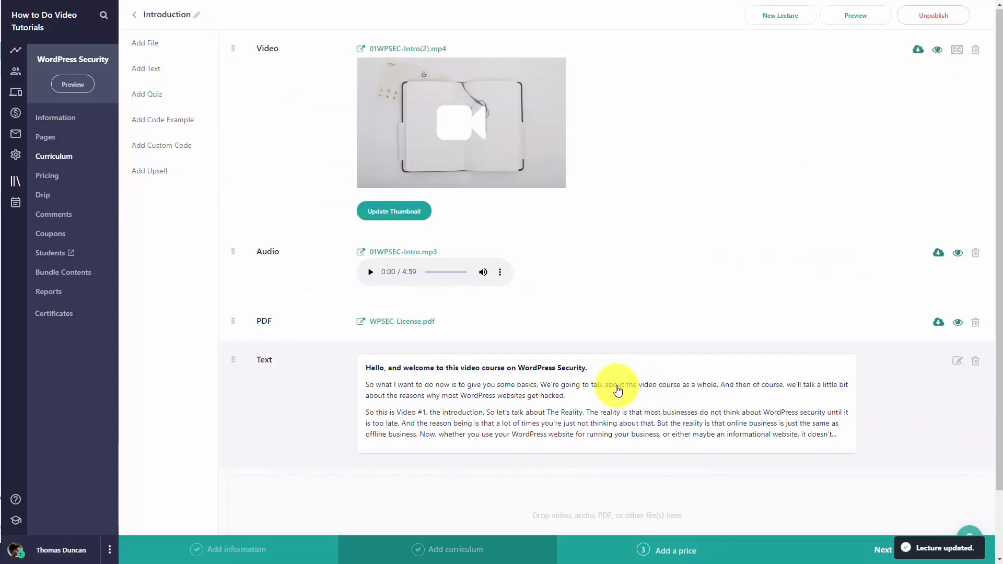
Start a custom code block and copy the YouTube video's iframe embed code from its Share options
scroll(612, 389, down, 2)
scroll(627, 316, up, 2)
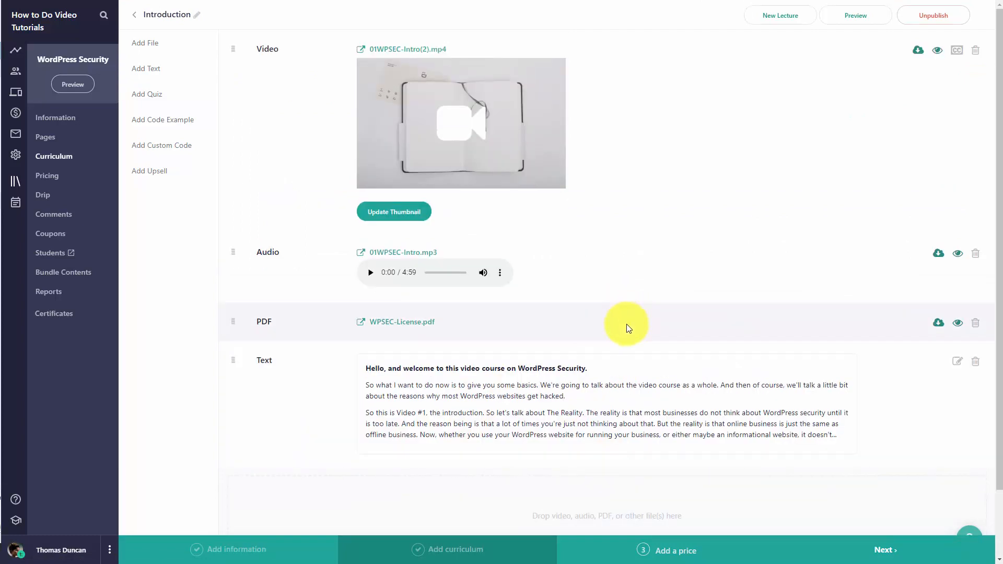
click(174, 151)
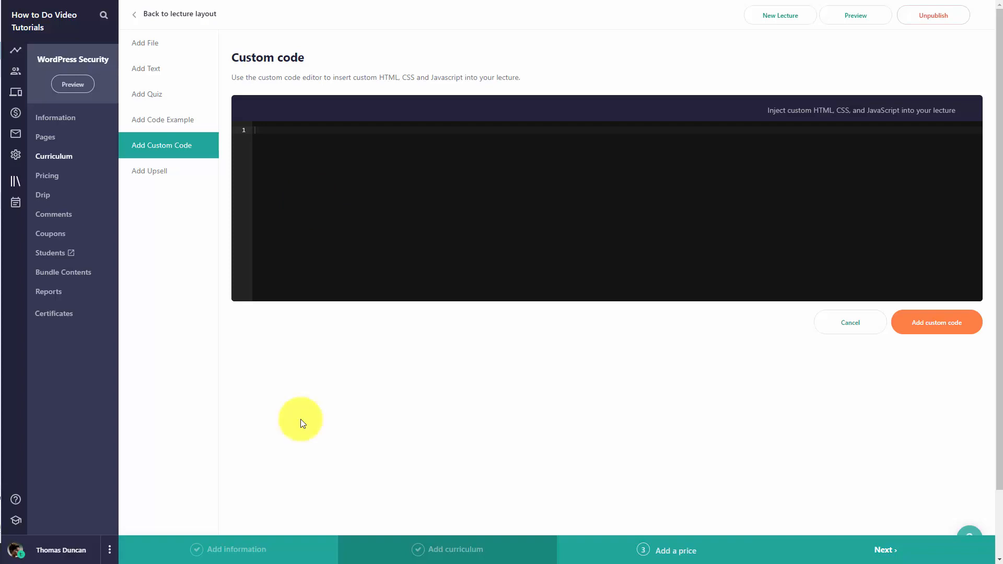
key(alt+Tab)
click(642, 339)
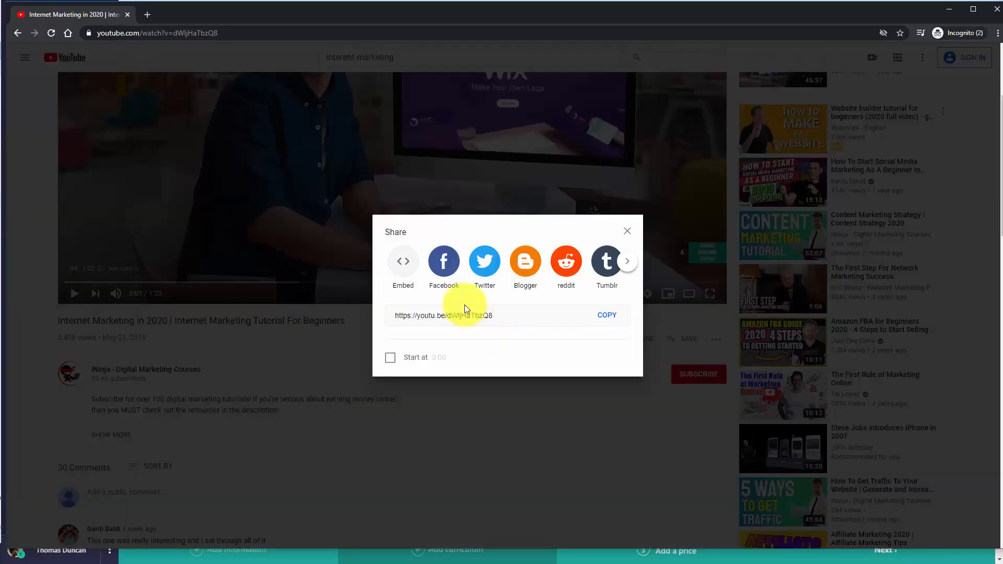
click(404, 261)
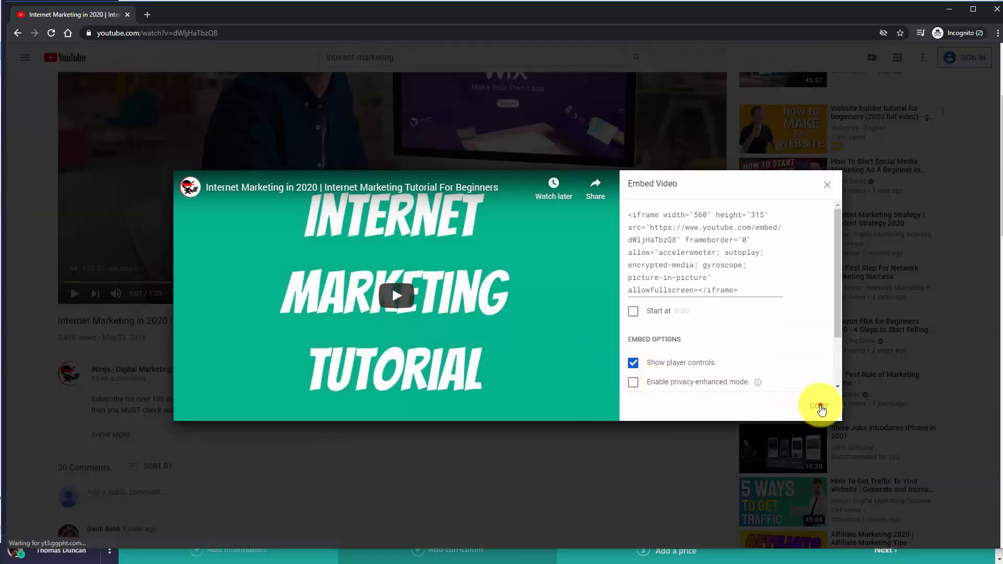
click(819, 407)
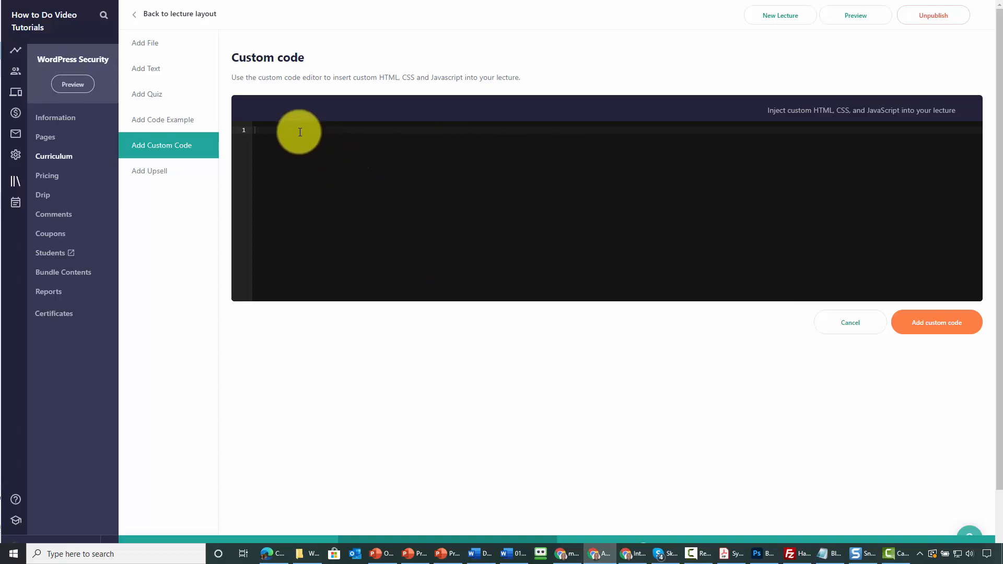
Paste the embed code into the custom code editor, add it to the lecture, and review the embedded video in the preview
key(ctrl+v)
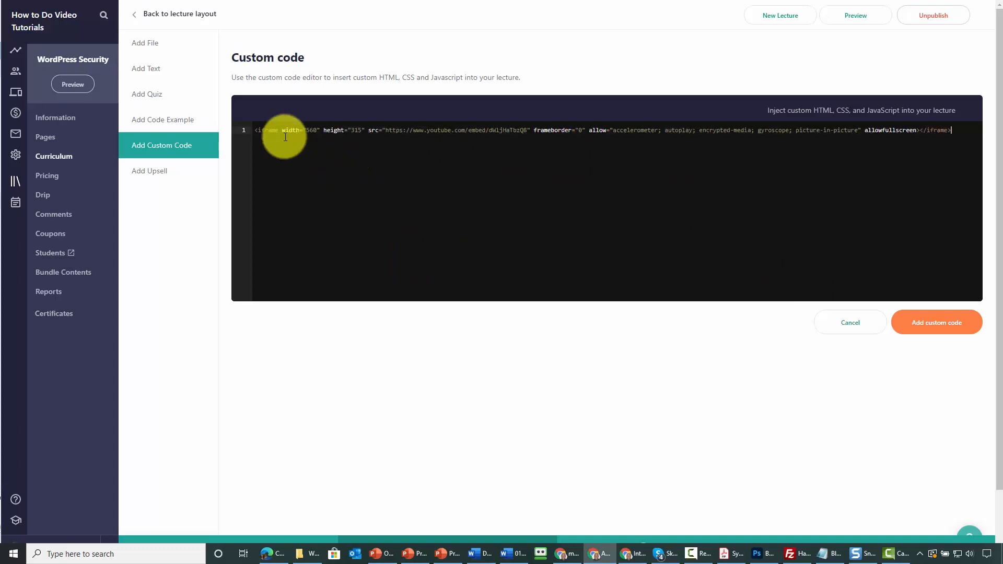
click(934, 331)
scroll(671, 331, down, 2)
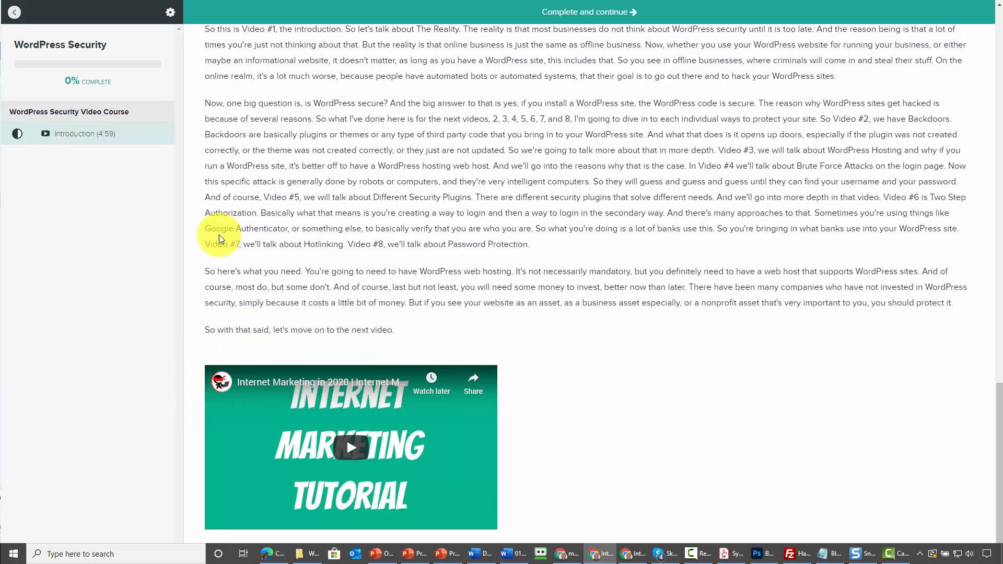
key(alt+Tab)
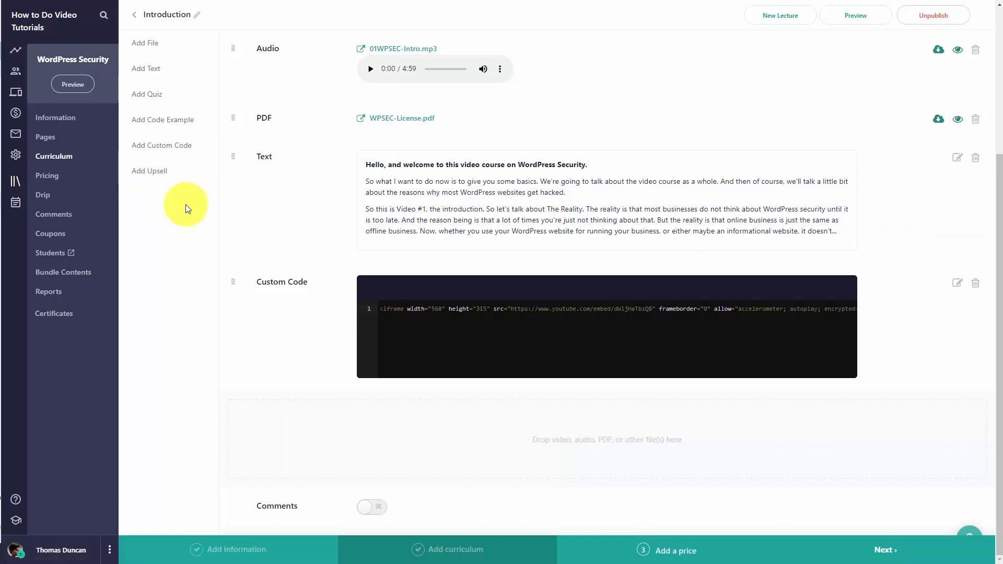
Add a new lecture to the section and rename it Part 2
click(163, 175)
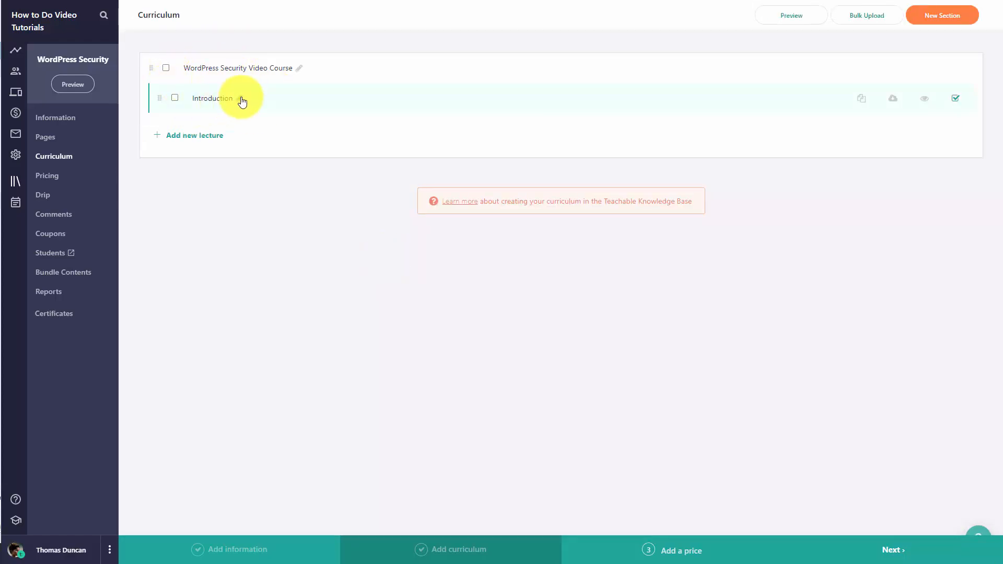
click(202, 137)
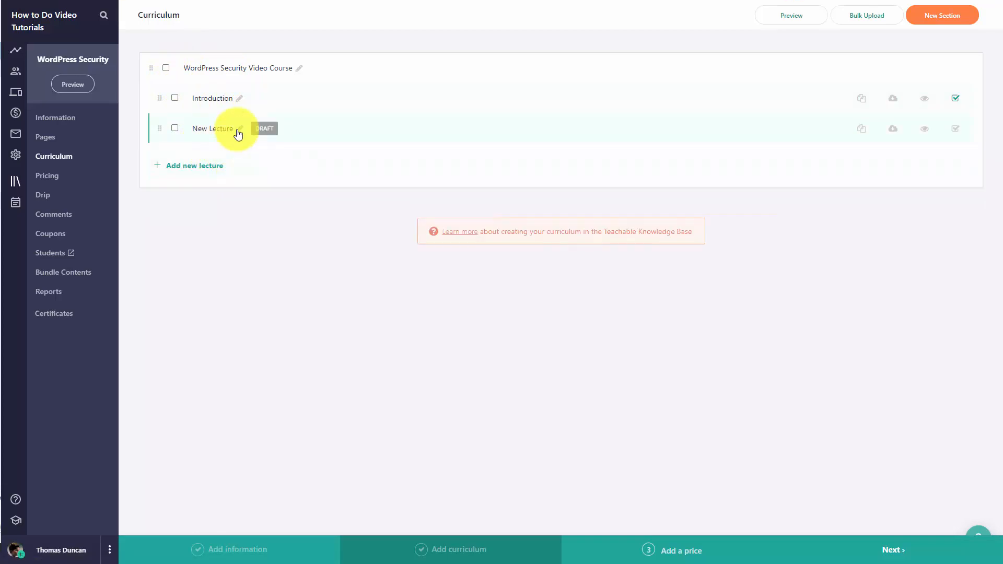
click(239, 131)
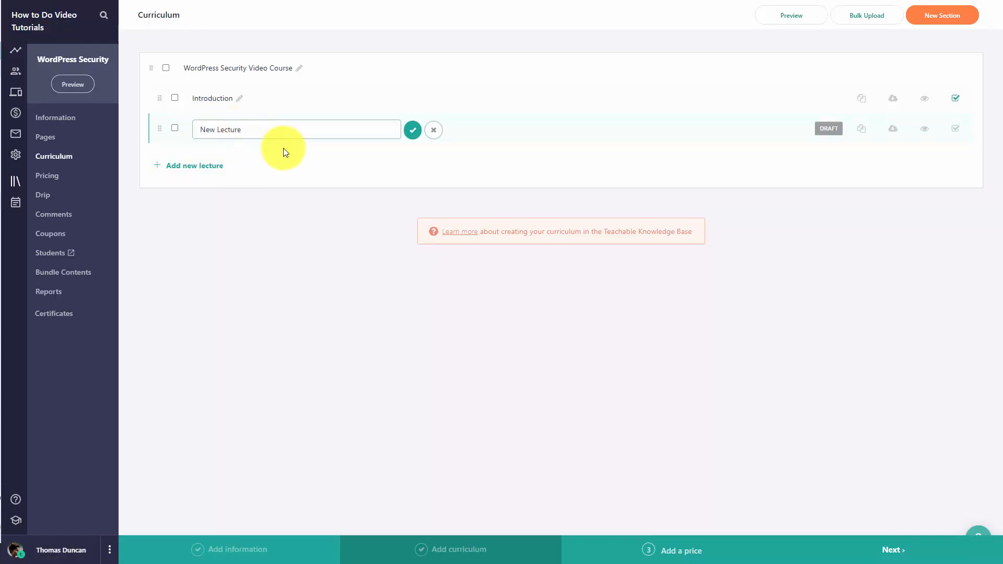
key(ctrl+a)
text(Part 2)
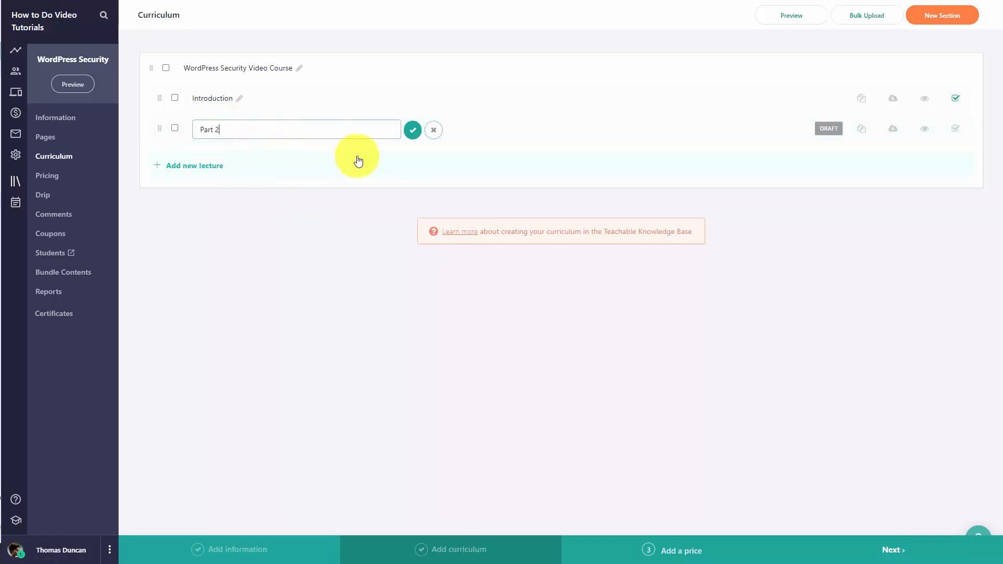
click(413, 131)
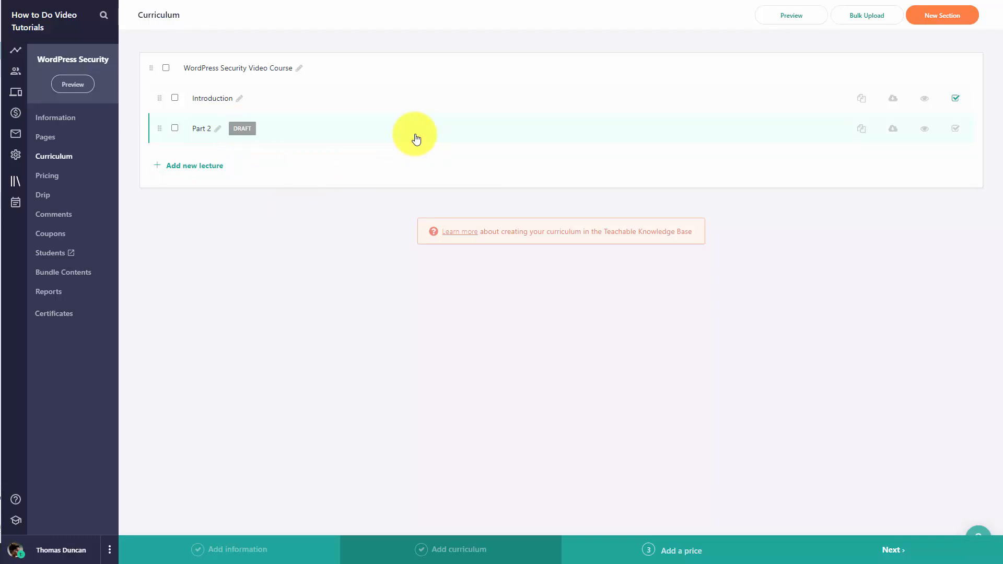
Select the Part 2 lecture and delete it with the bulk actions
click(207, 132)
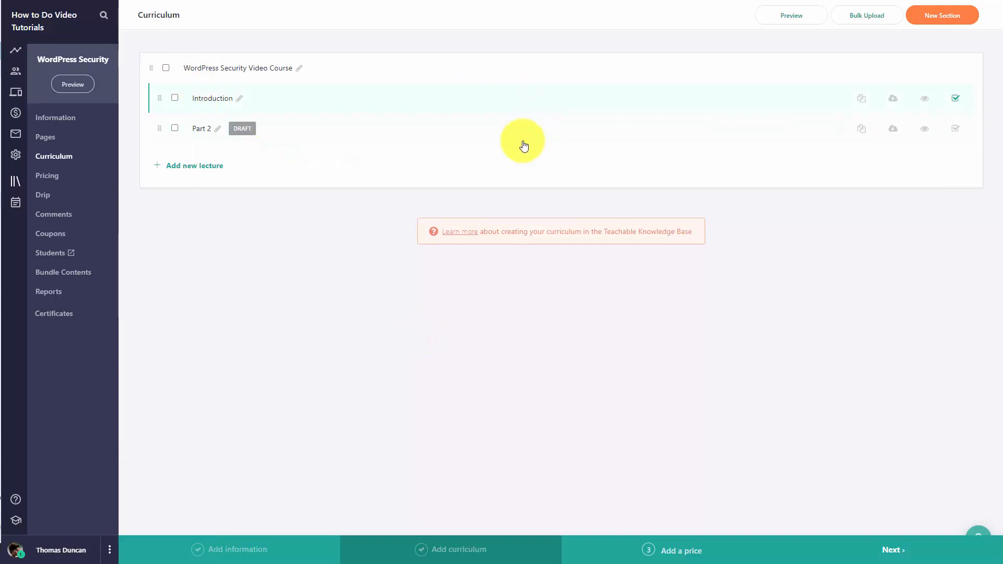
click(177, 130)
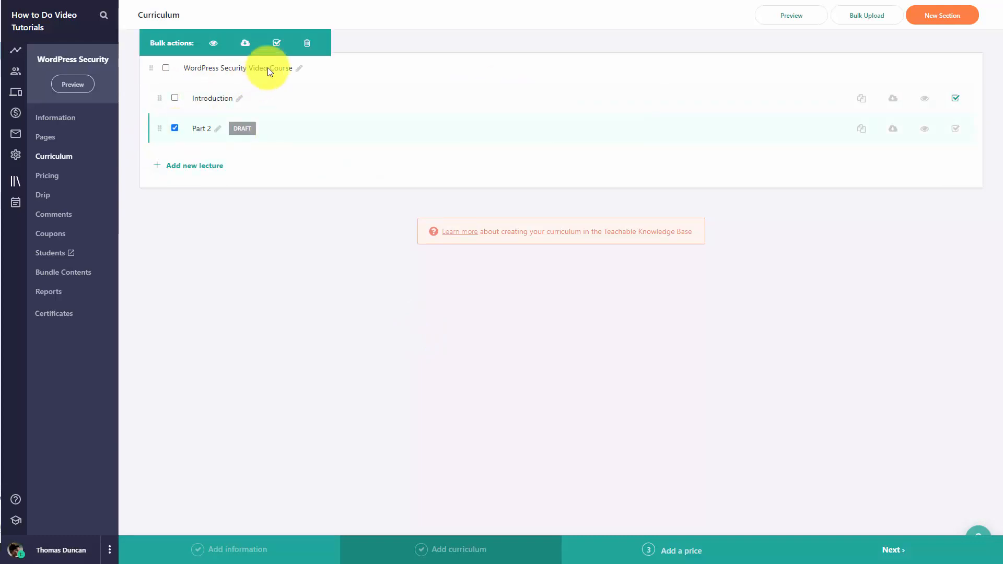
click(306, 45)
click(528, 309)
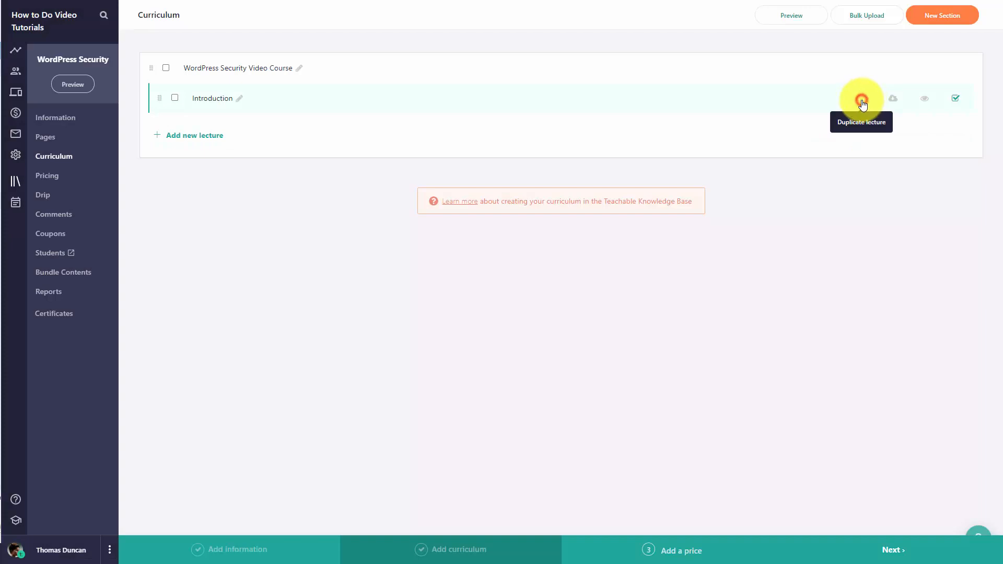
Duplicate the Introduction lecture and open the copy to review its contents
click(862, 100)
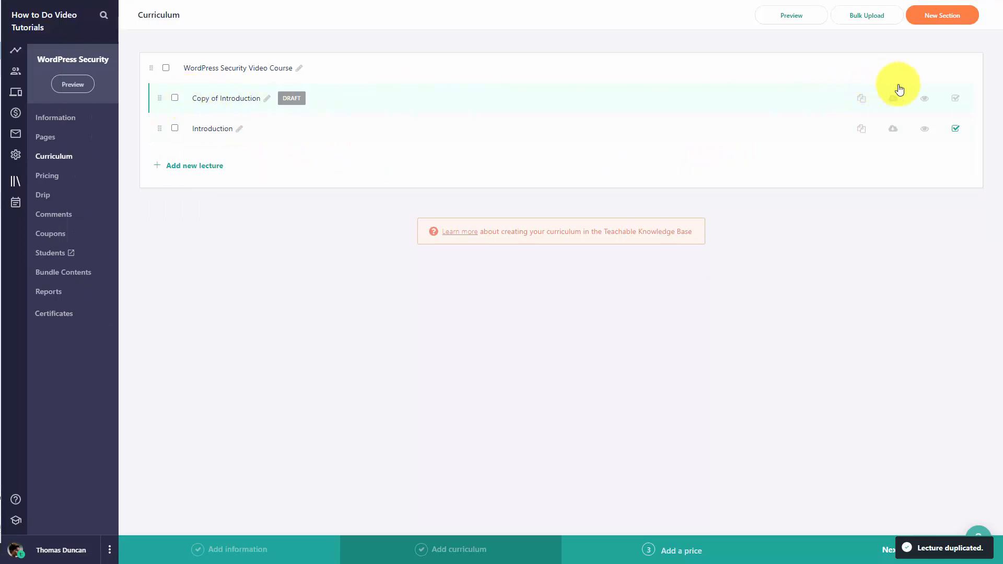
click(231, 100)
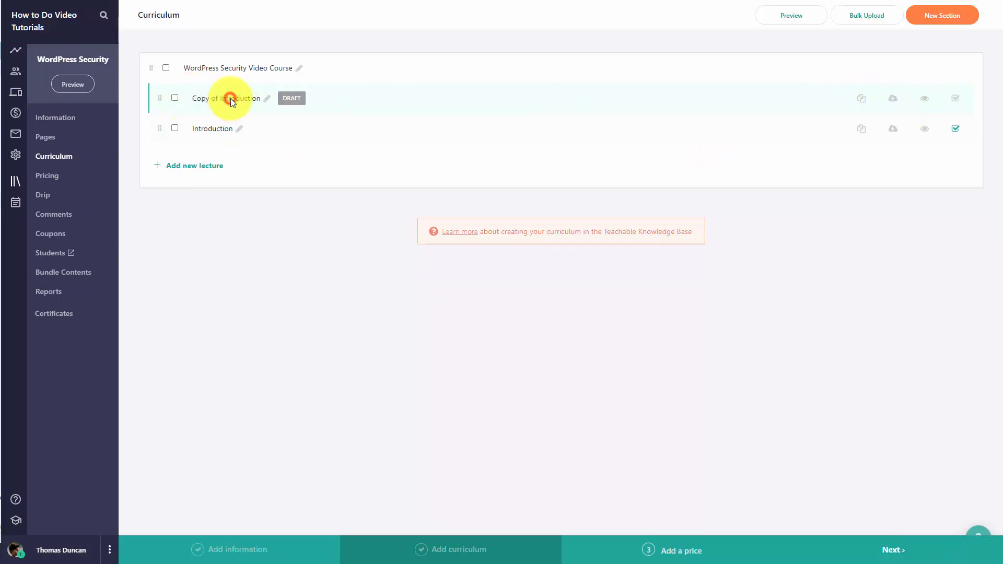
scroll(577, 196, down, 1)
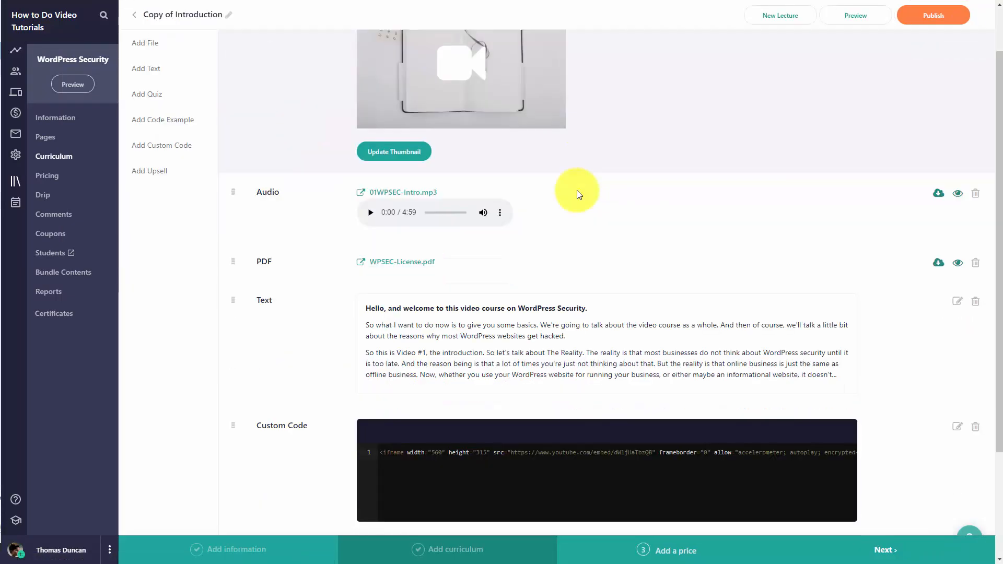
scroll(578, 195, down, 3)
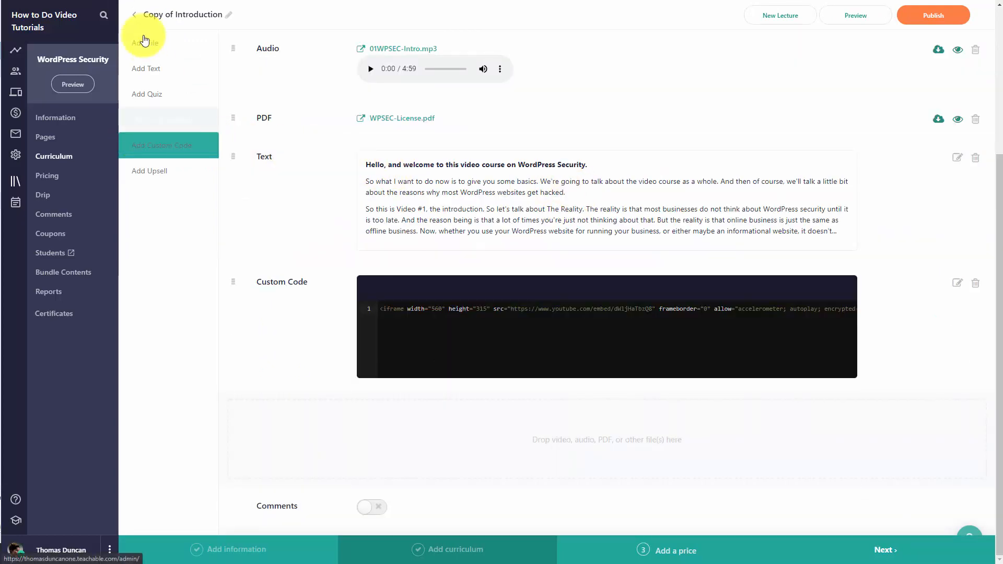
click(135, 15)
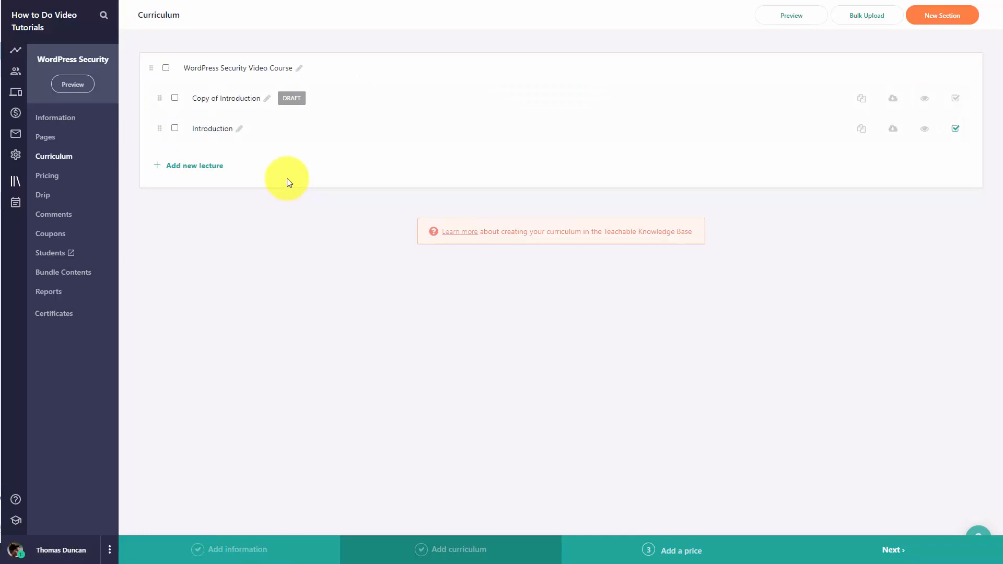
Select the Copy of Introduction lecture and delete it with the bulk actions
click(176, 99)
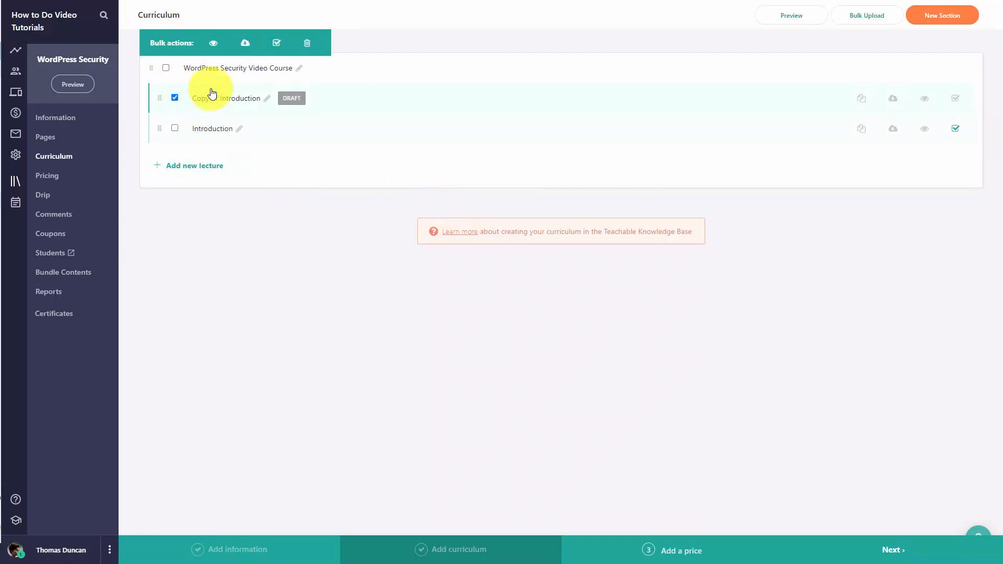
click(307, 43)
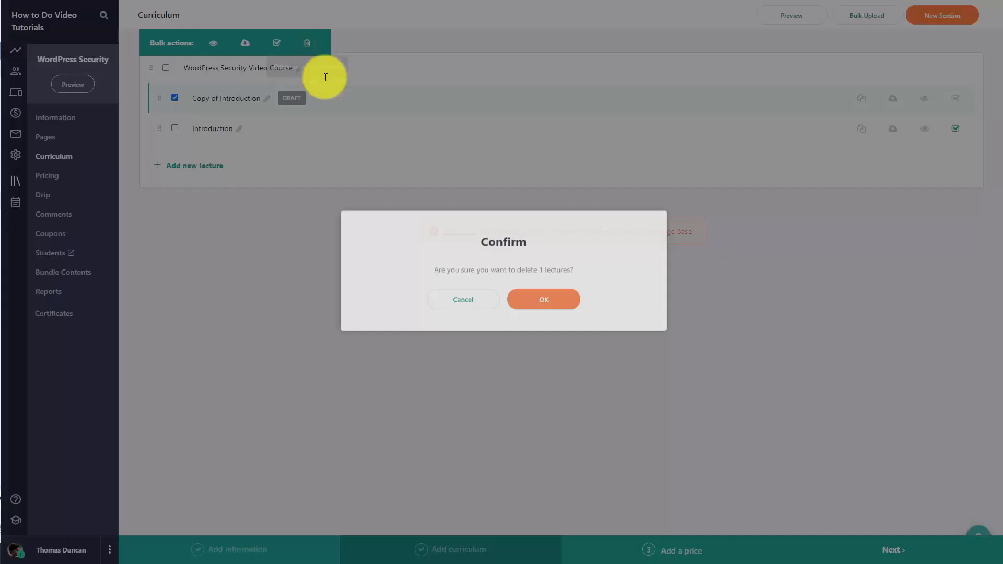
click(522, 307)
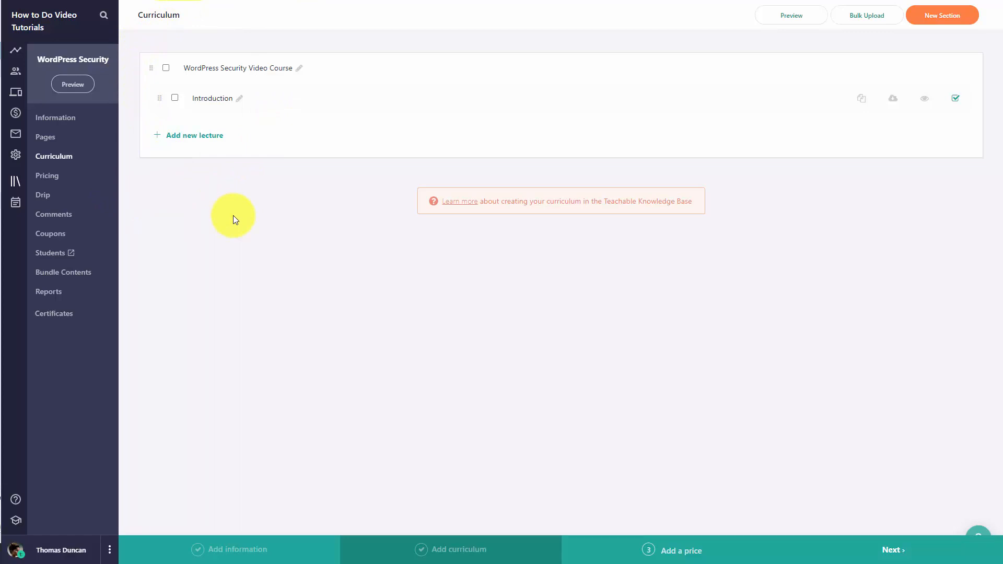
Bulk upload the seven video files 02WPSEC-Backdoors(2) through 08WPSEC-PasswordProtect(2) from the computer as new lectures
click(862, 20)
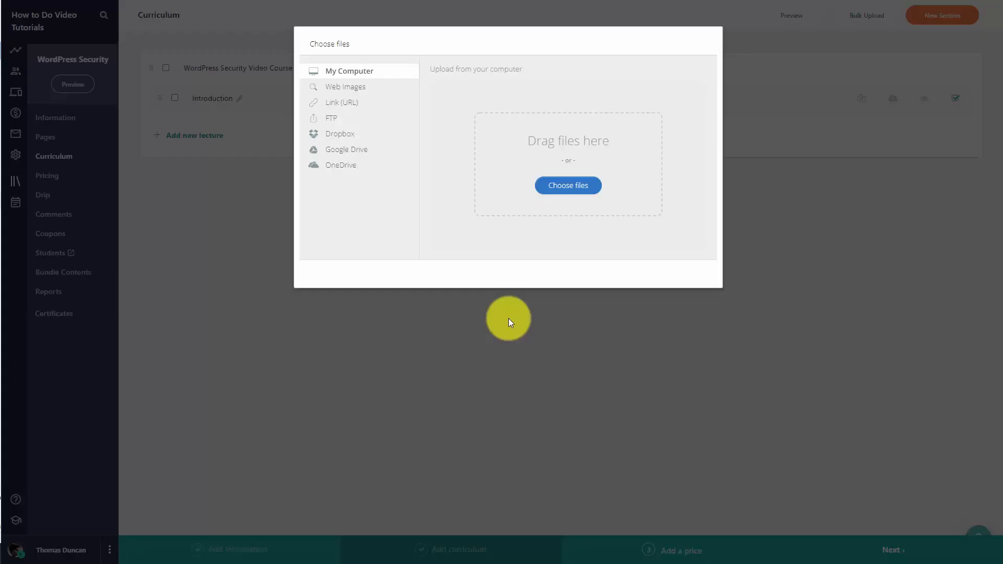
click(562, 189)
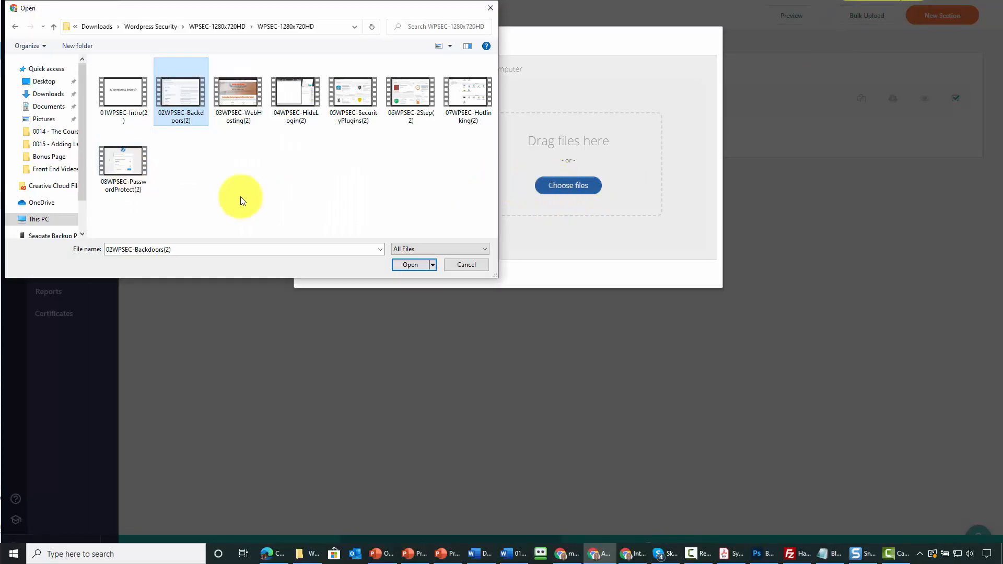
shift+click(133, 173)
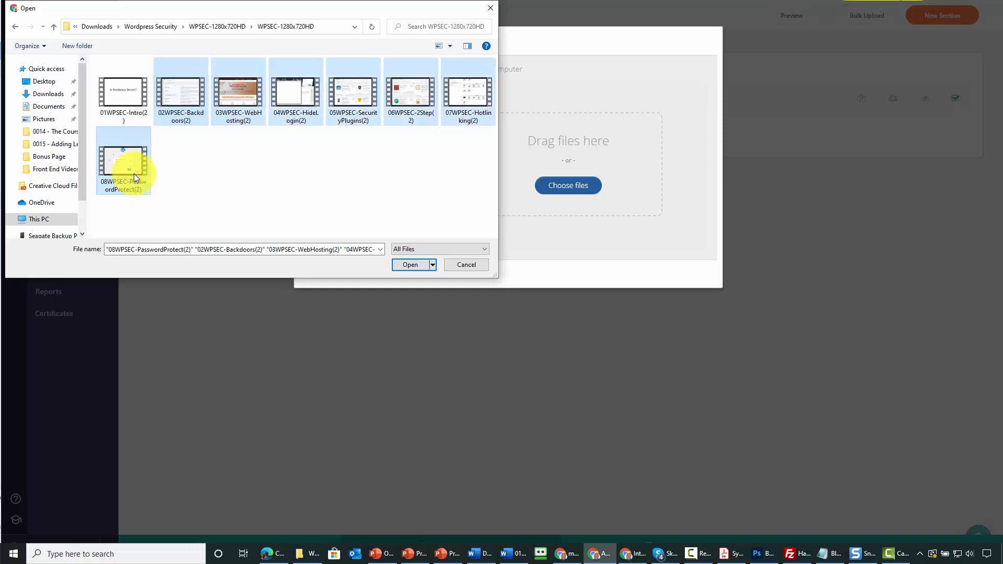
click(402, 264)
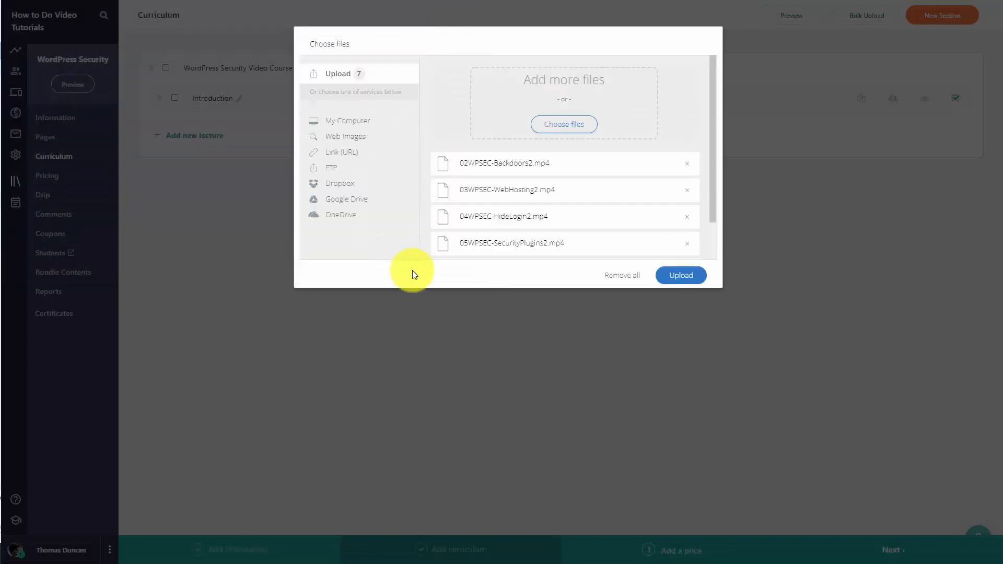
scroll(688, 157, down, 2)
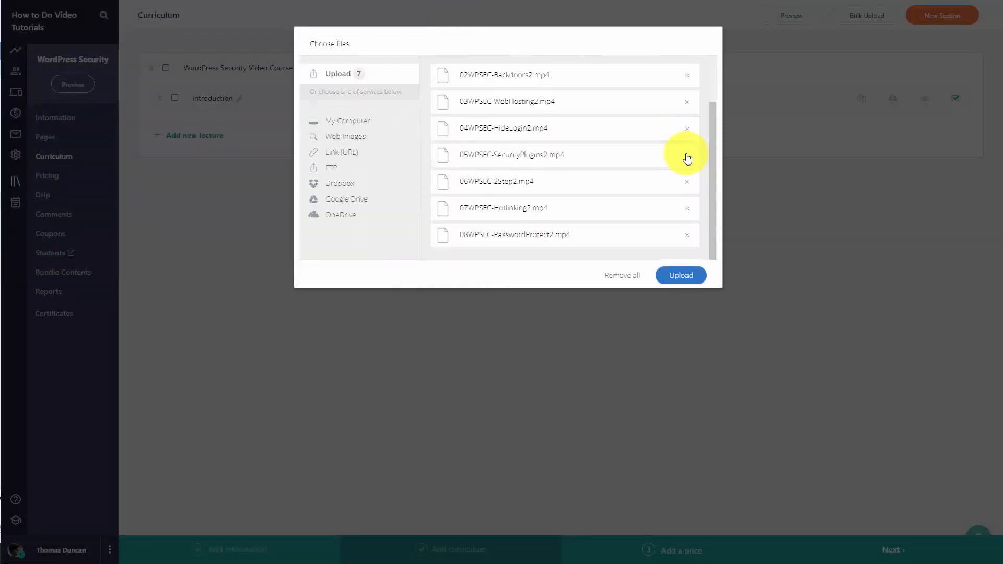
scroll(687, 157, up, 2)
scroll(687, 168, down, 2)
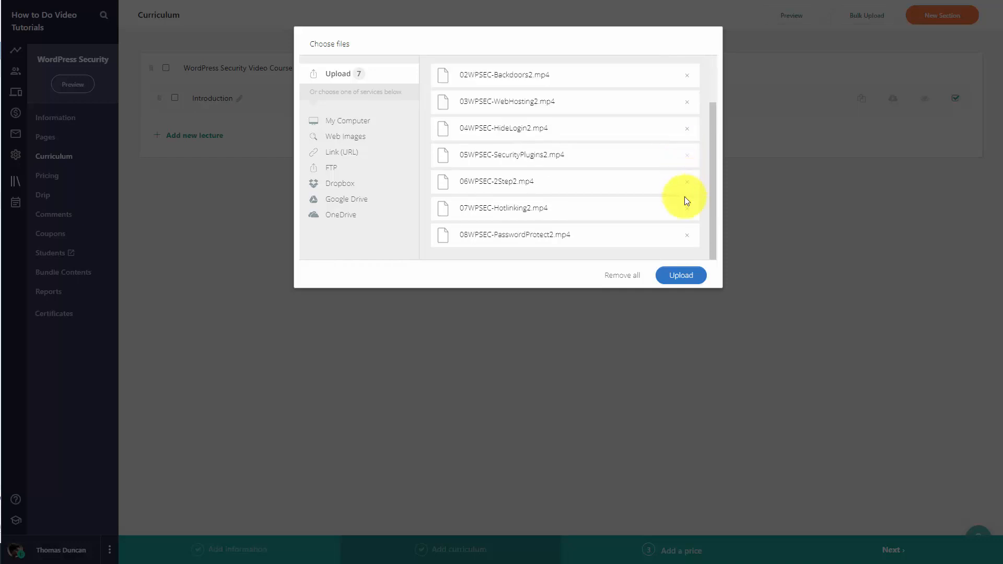
click(677, 277)
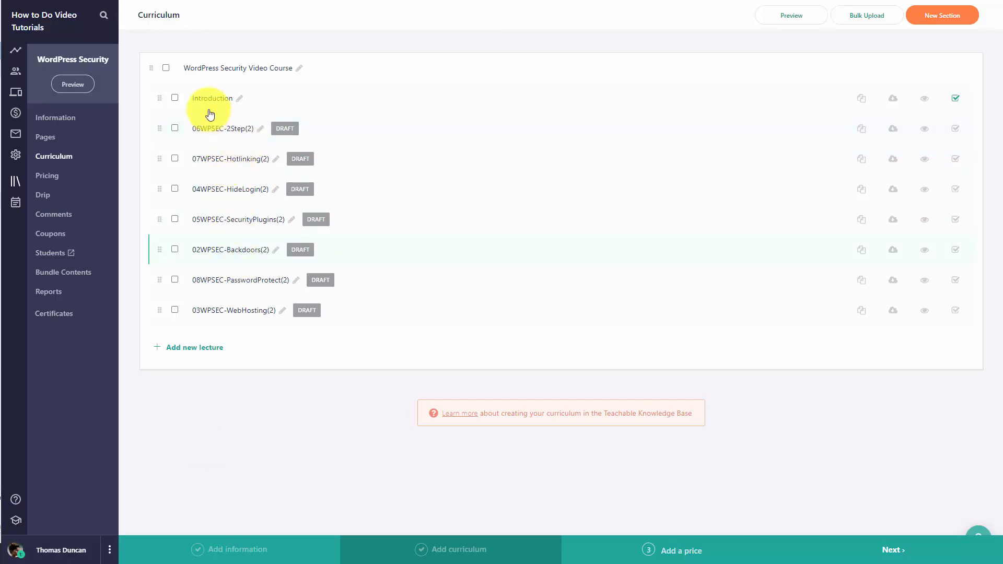
Move the 04WPSEC-HideLogin(2) lecture up to directly below Introduction
drag(167, 187, 161, 128)
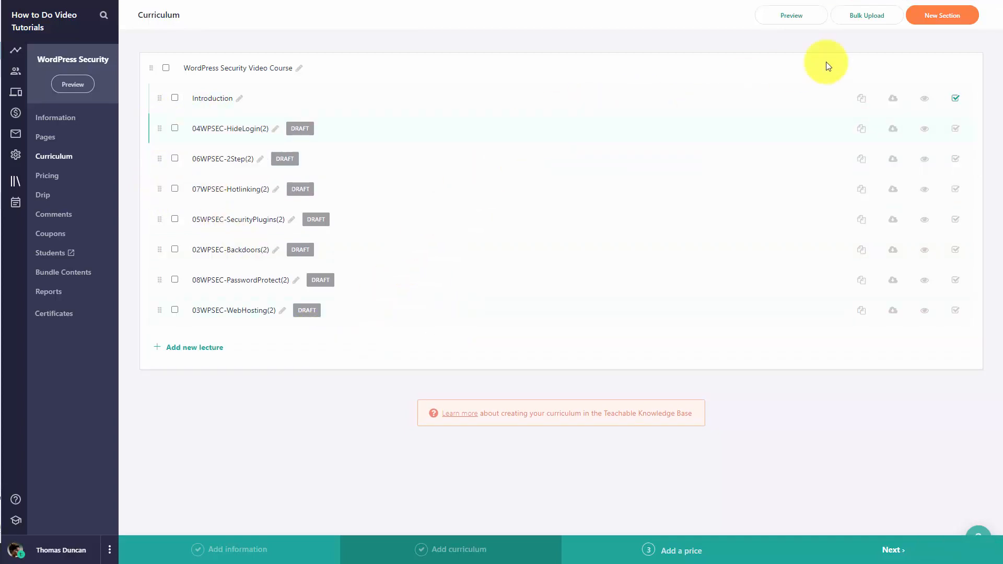
Create a new section named Technical On Screen Content
click(938, 14)
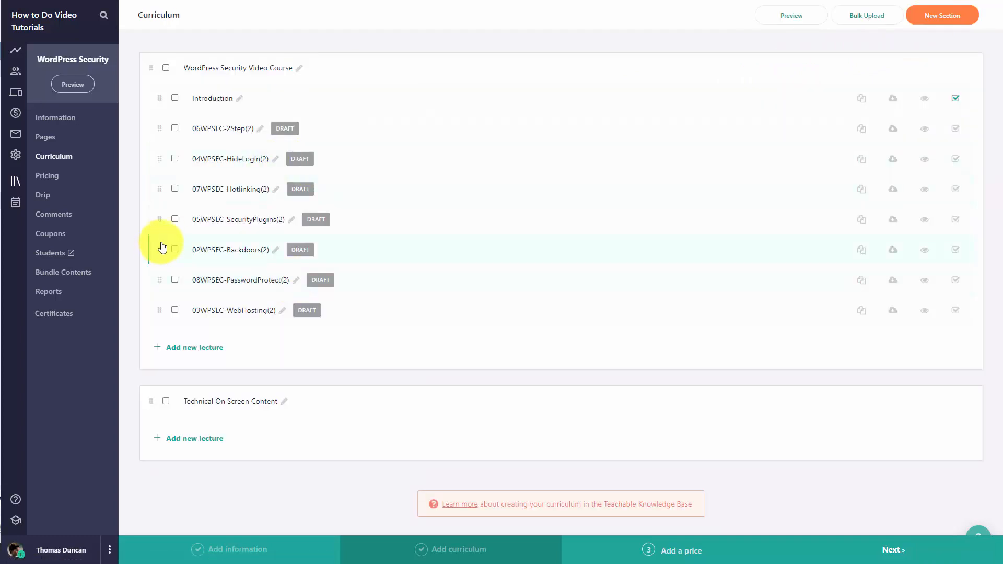
click(162, 243)
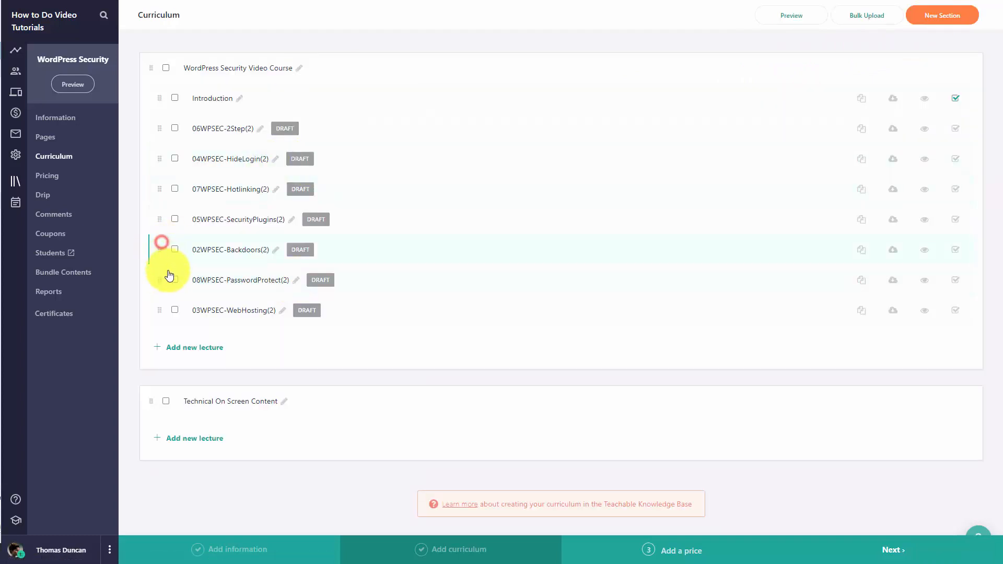
Move the 08WPSEC-PasswordProtect(2), 03WPSEC-WebHosting(2) and 02WPSEC-Backdoors(2) lectures into the Technical On Screen Content section
drag(163, 283, 175, 402)
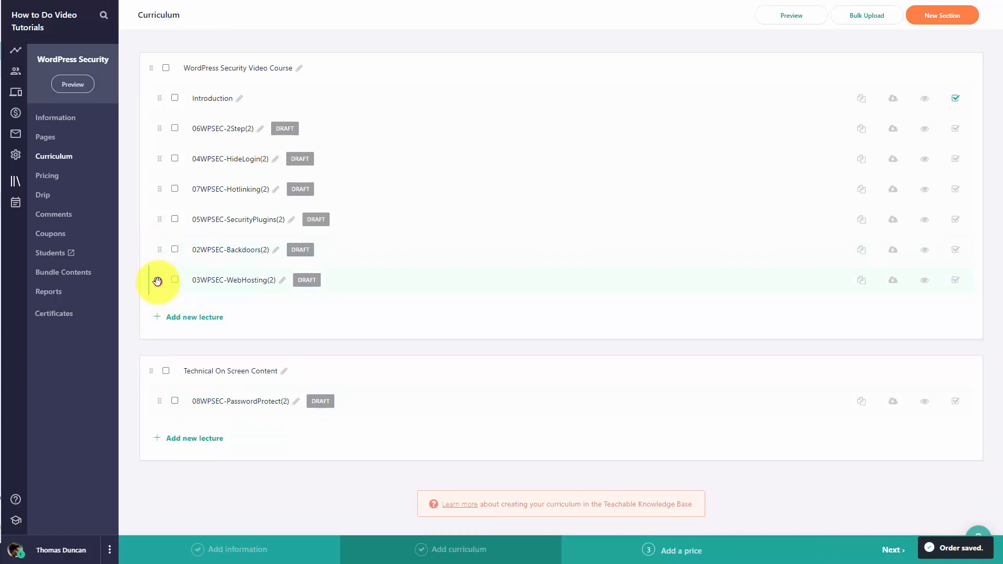
drag(157, 280, 167, 416)
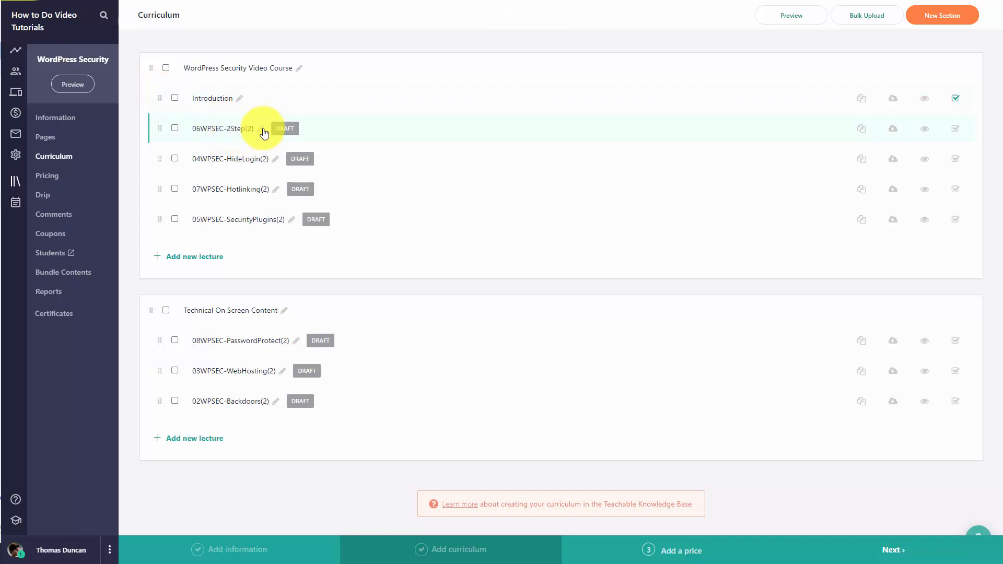
Open the 06WPSEC-2Step(2) lecture for editing
click(224, 130)
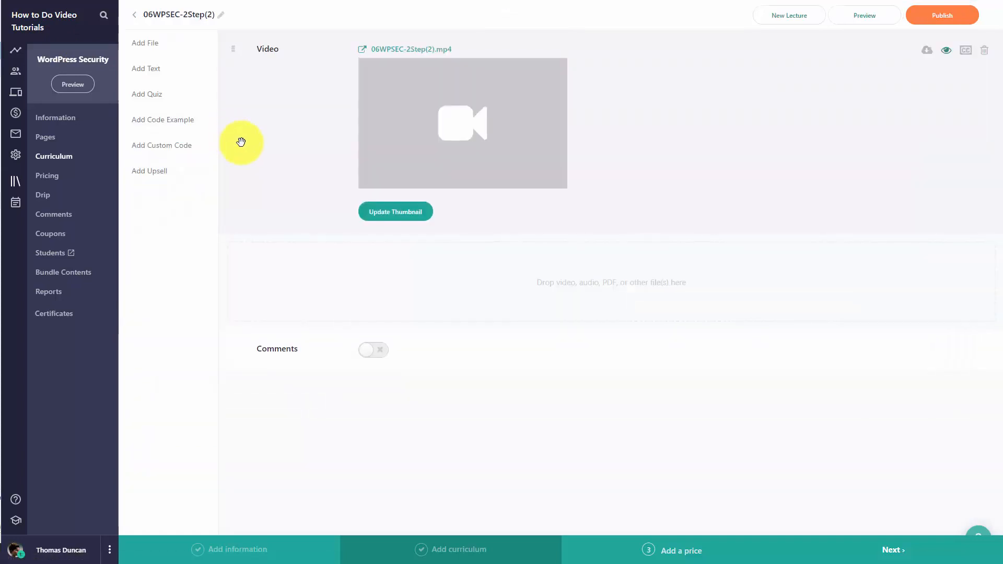